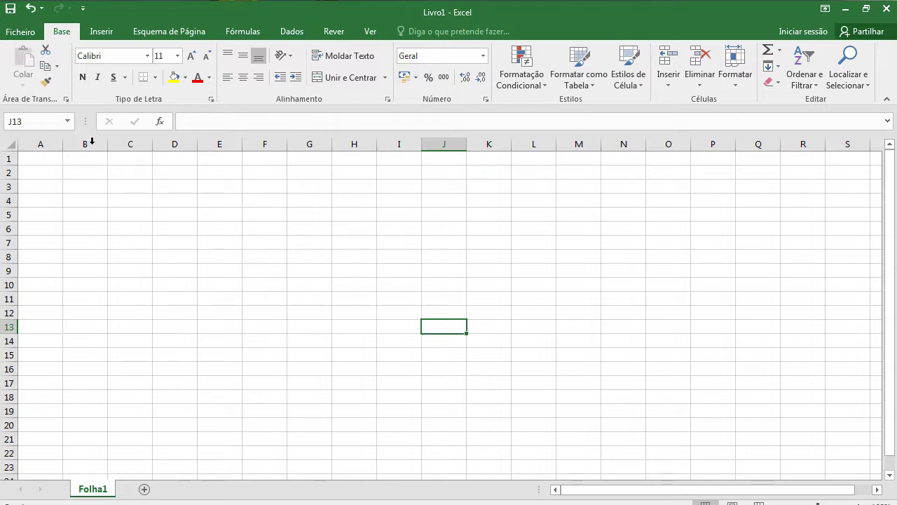
- Enter the headers Nome, Morada and País de Destino in cells B5, C5 and D5
click(85, 215)
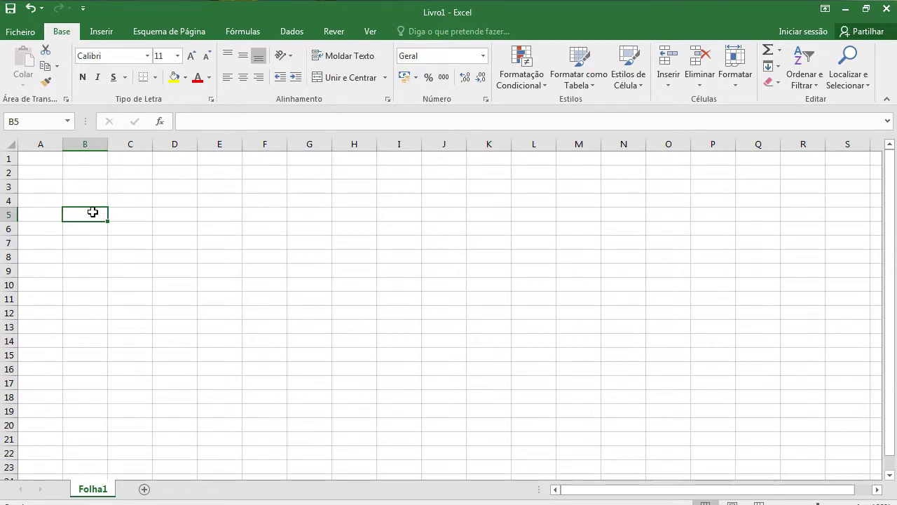
text(Nome)
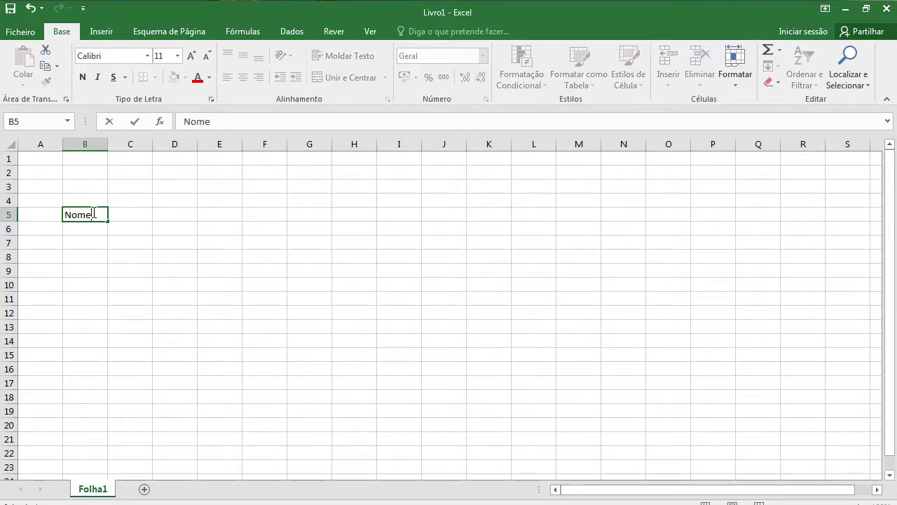
key(Tab)
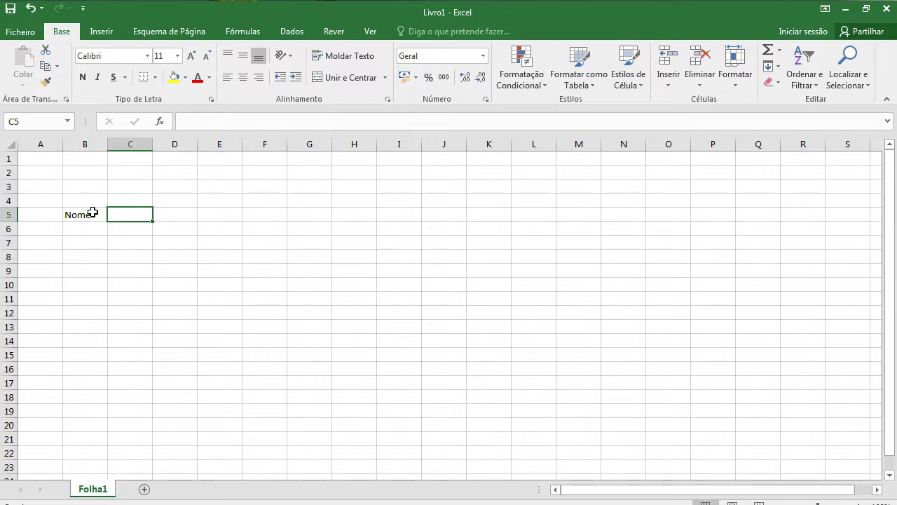
text(Morda)
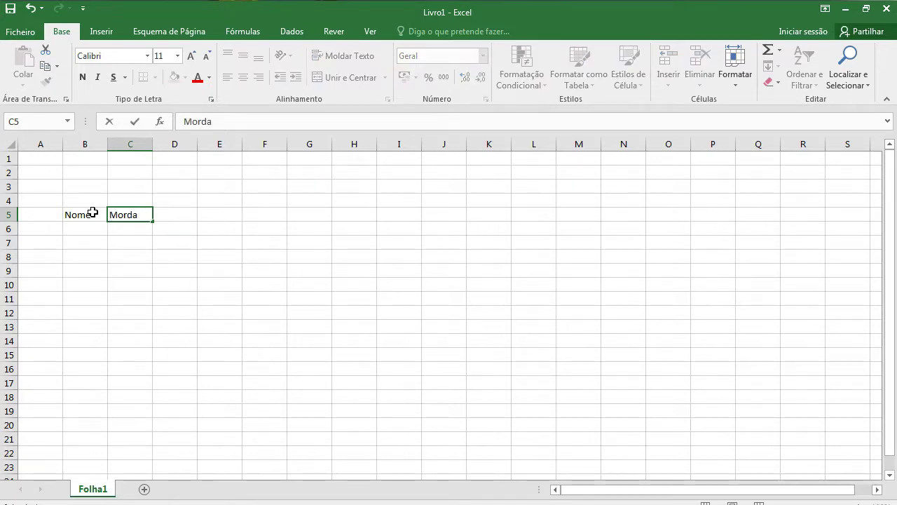
key(BackSpace)
key(BackSpace)
text(ada)
key(Tab)
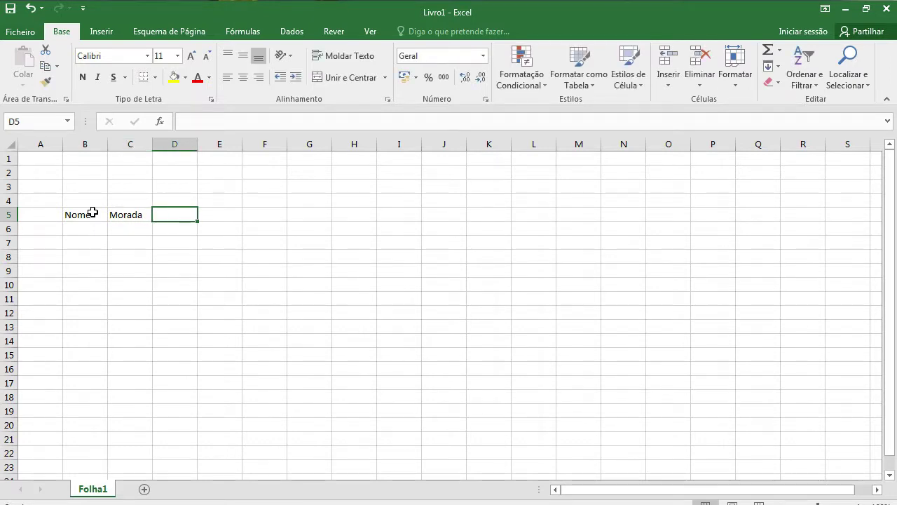
text(País de )
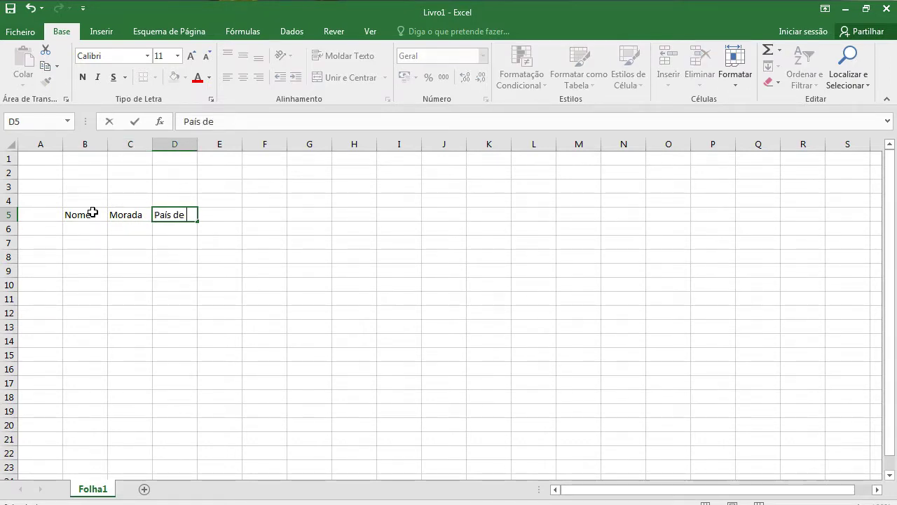
text(Destino)
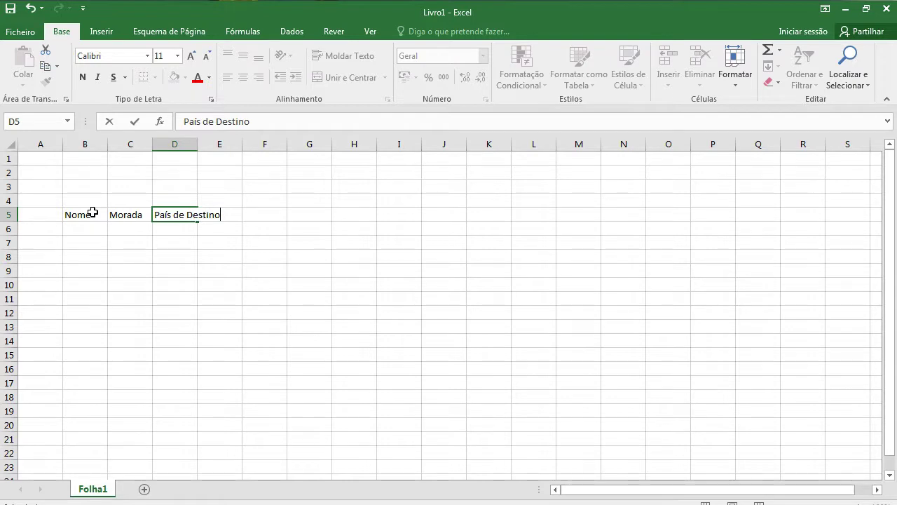
key(Return)
- Type three people's full names into B6, B7 and B8 under Nome
key(Left)
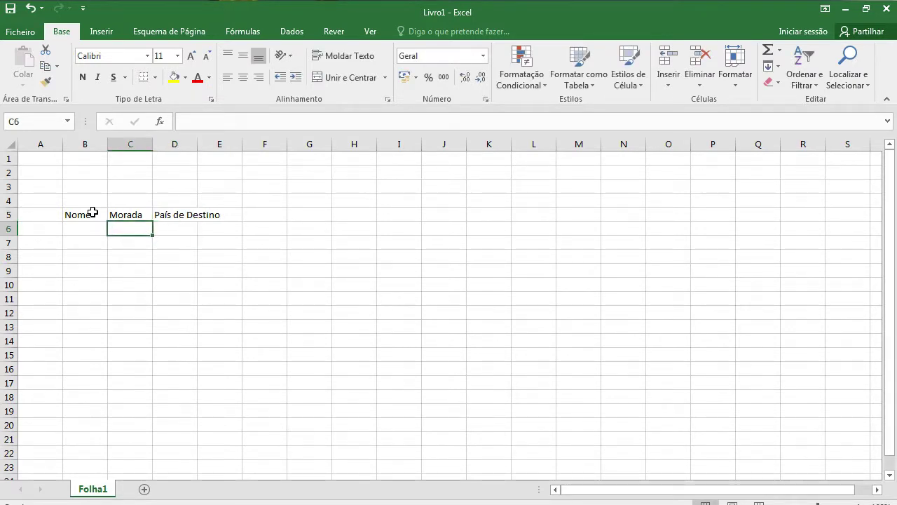
key(Left)
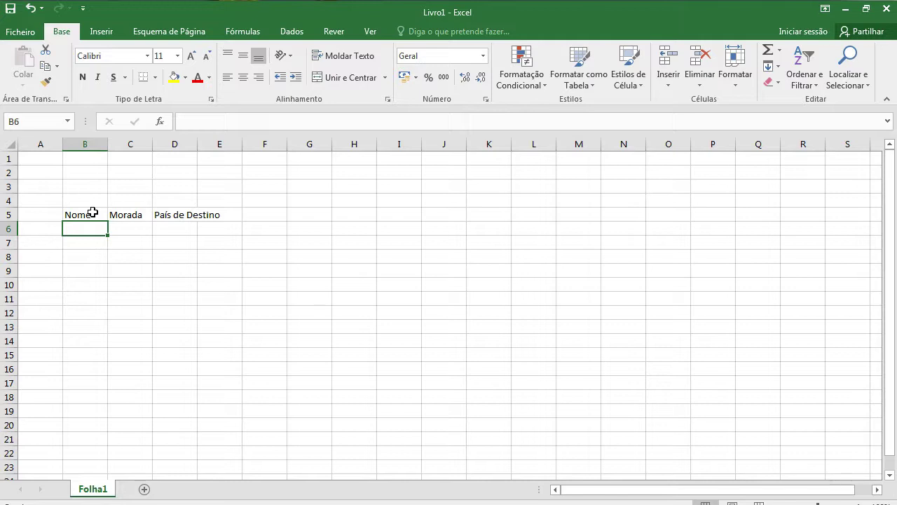
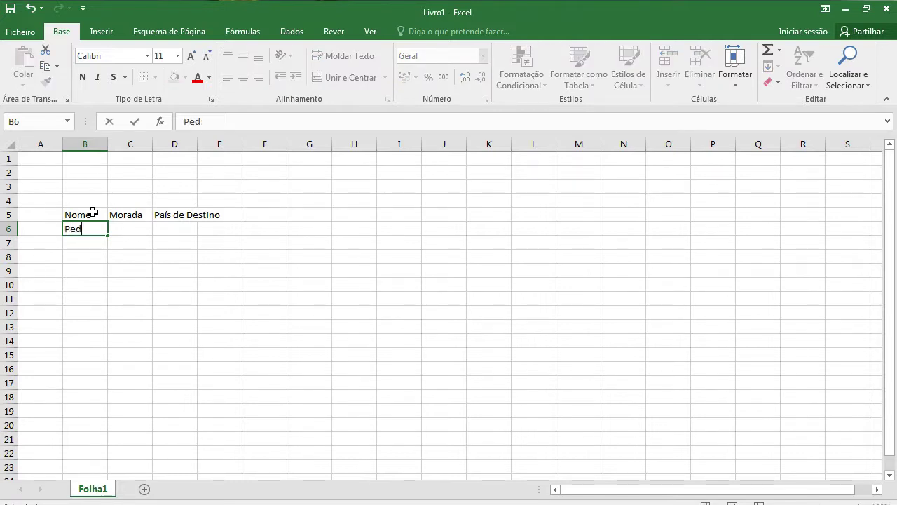
key(Return)
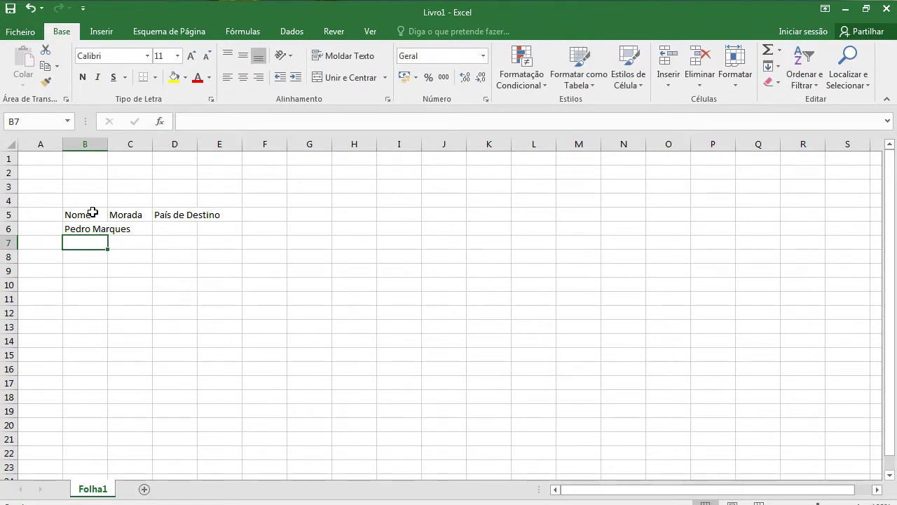
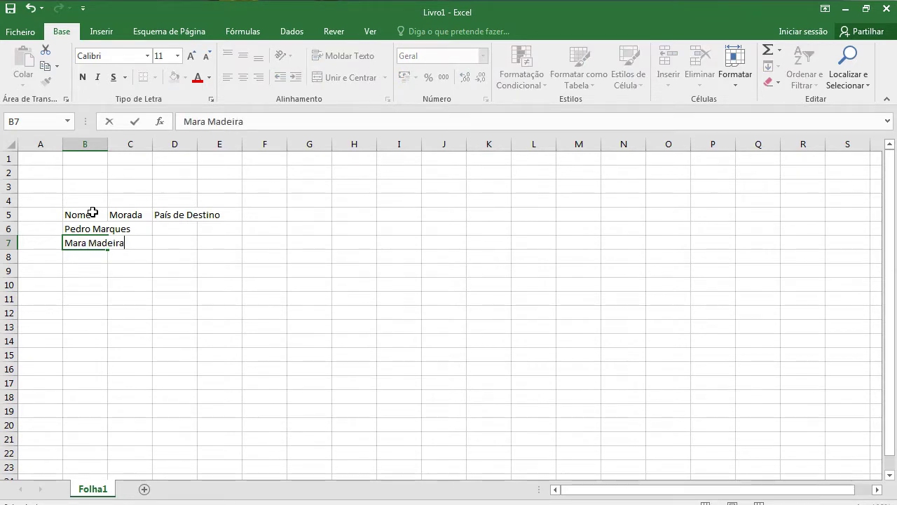
key(Return)
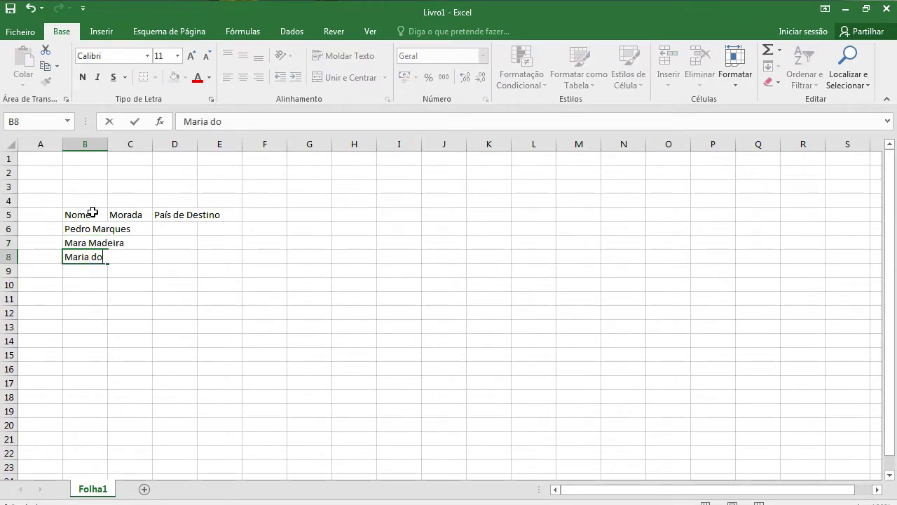
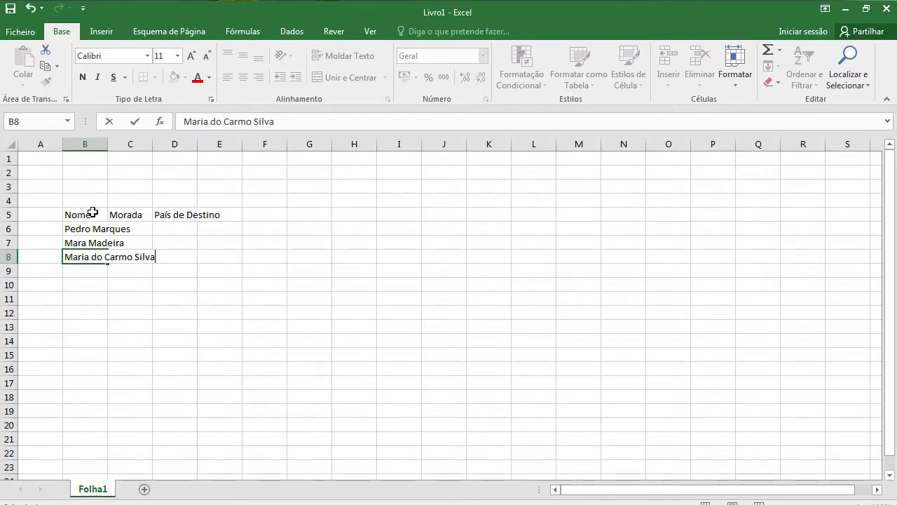
key(Return)
key(Up)
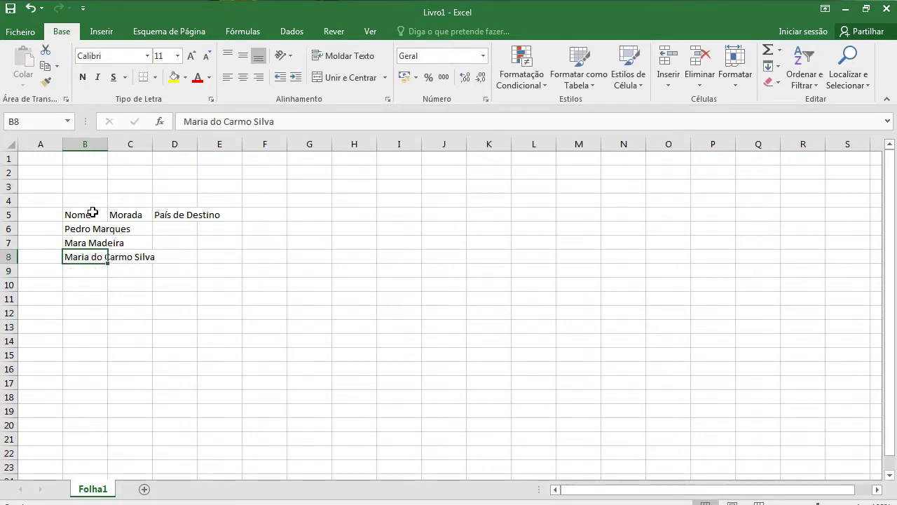
key(Up)
key(Up)
key(Up)
- Enter the first person's street address in C6 under Morada
key(Right)
key(Down)
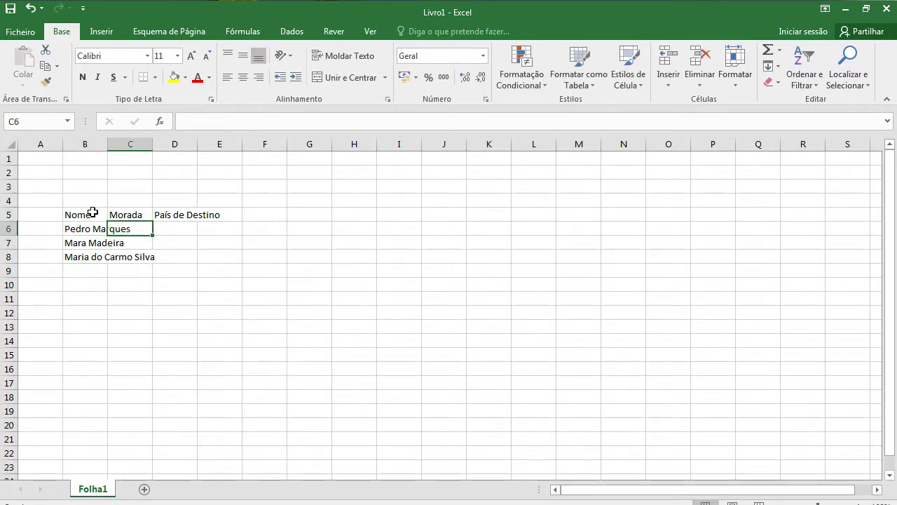
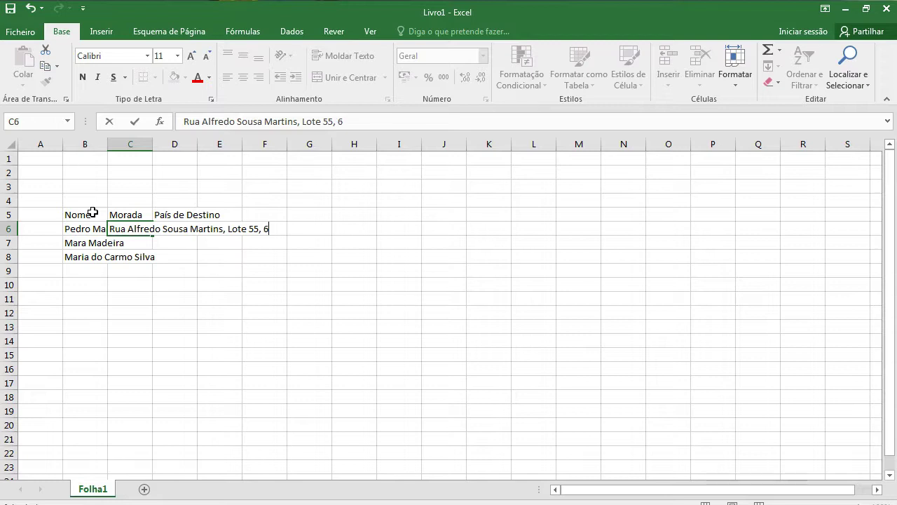
key(Return)
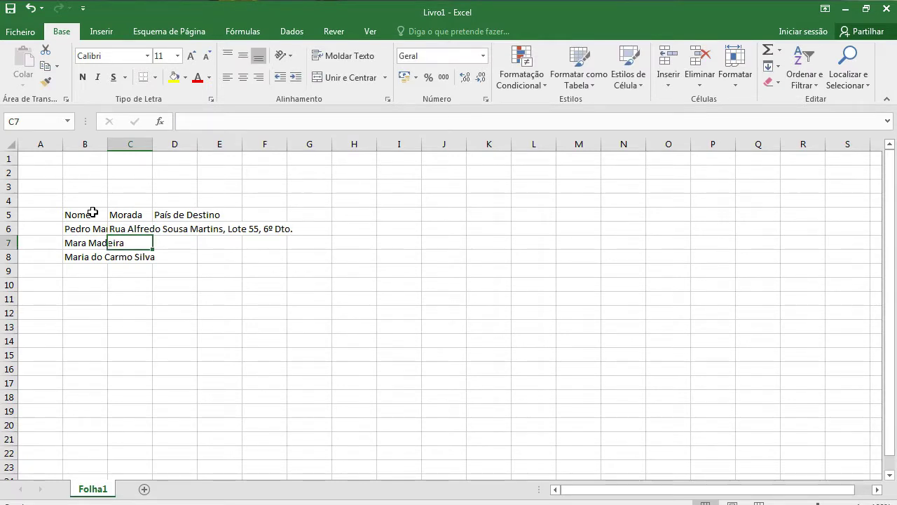
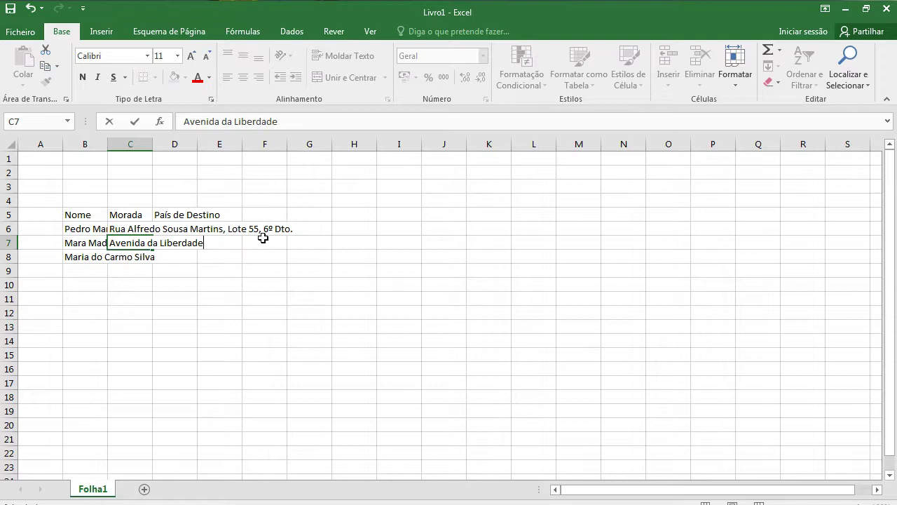
- Enter the second and third people's street addresses in C7 and C8
key(Return)
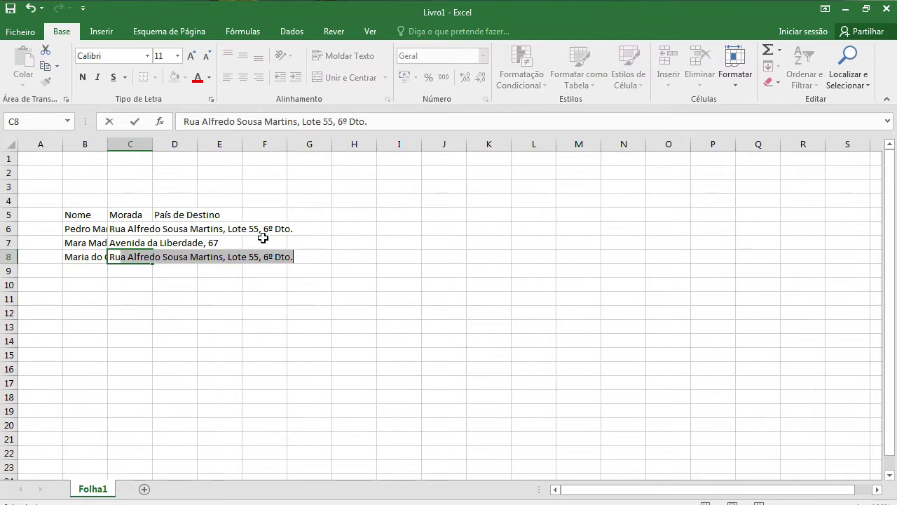
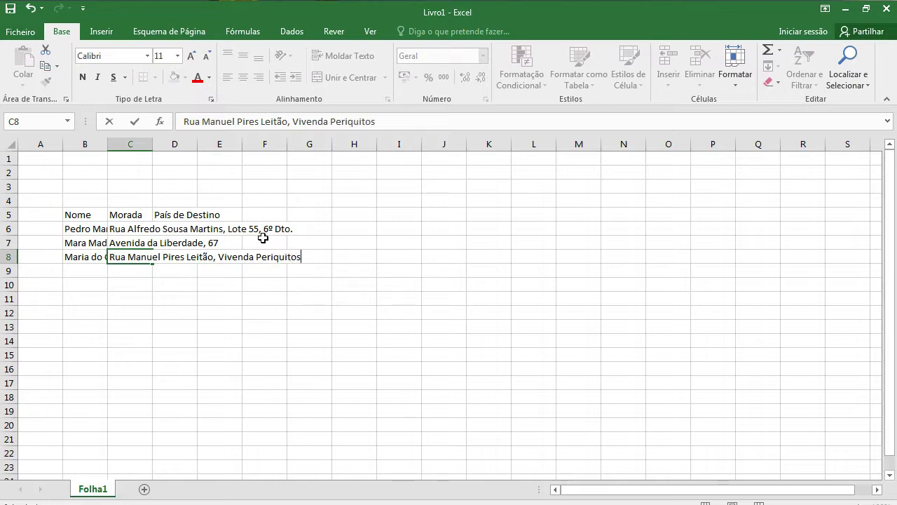
- Commit the C8 address, then fill D6:D8 with Brasil, Republica Dominicana and Estados Unidos
key(Return)
key(Up)
key(Up)
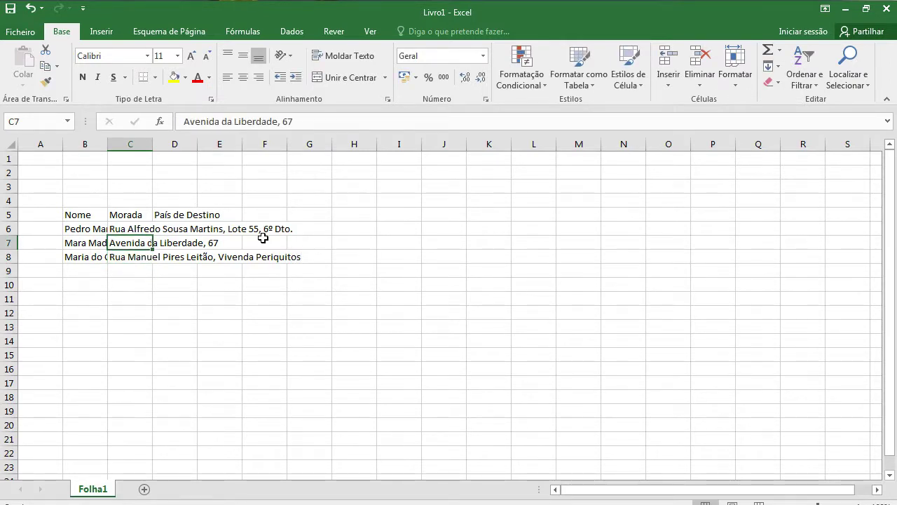
key(Up)
key(Right)
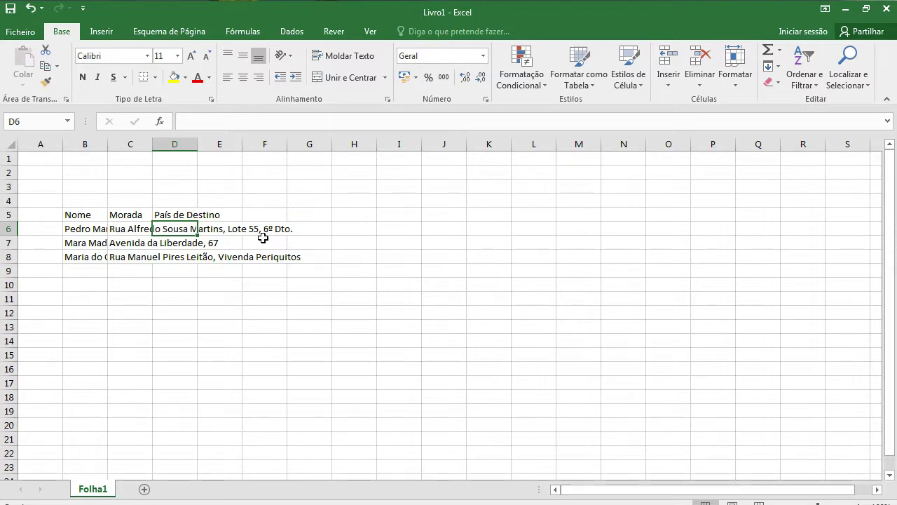
text(Brasil)
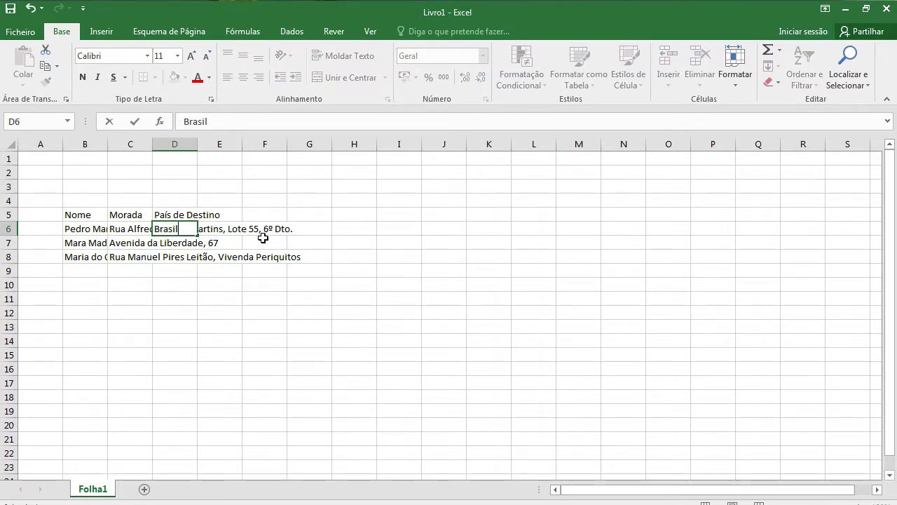
key(Return)
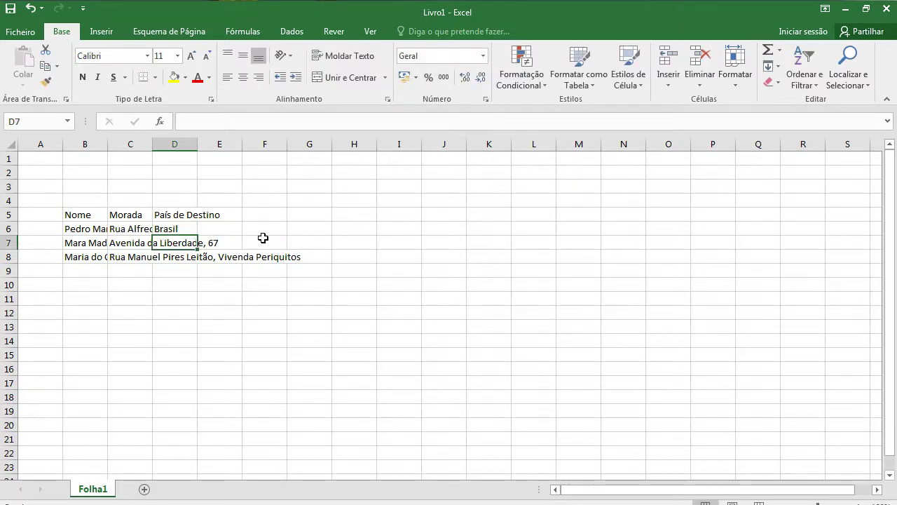
text(Republica Domin)
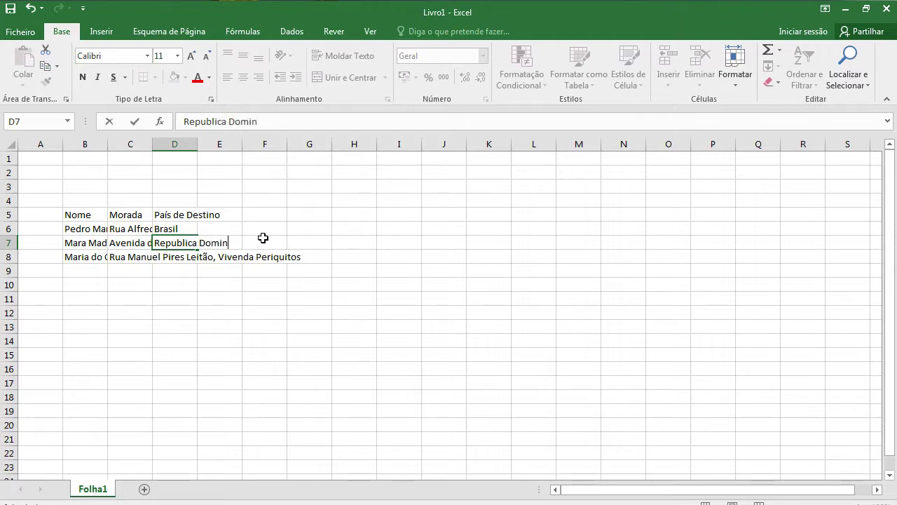
text(icana)
key(Return)
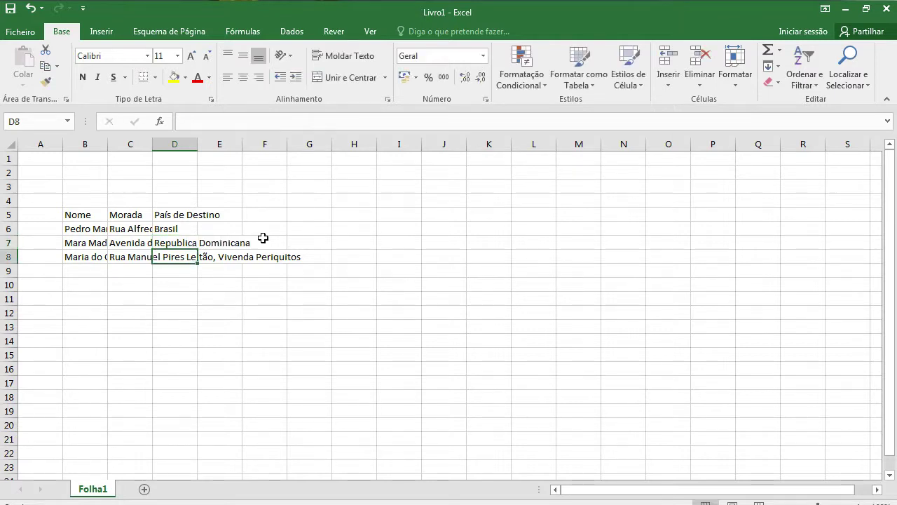
text(Estados Unidos)
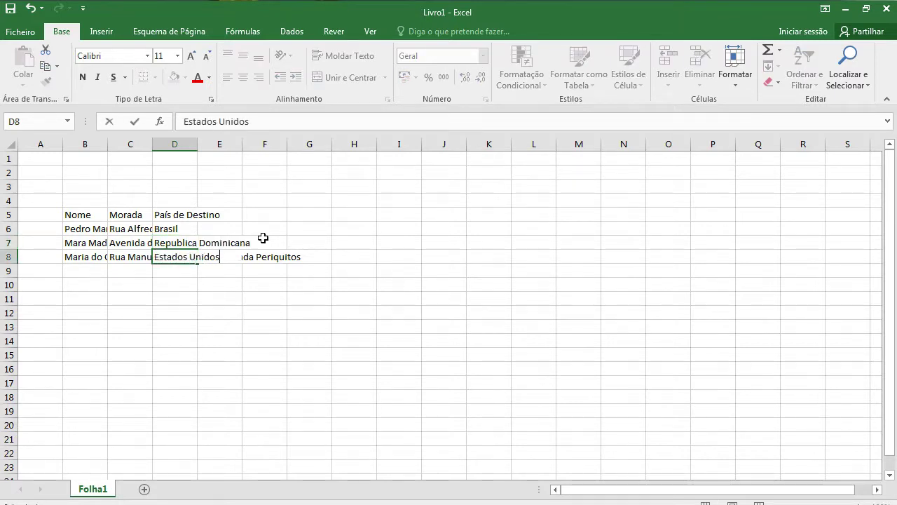
key(Return)
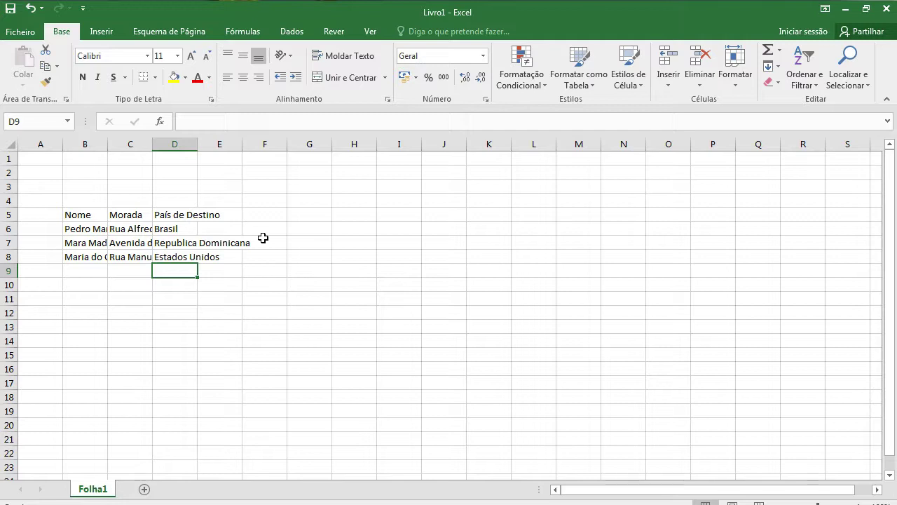
- Set column B's width to 22 through Largura da Coluna
click(94, 142)
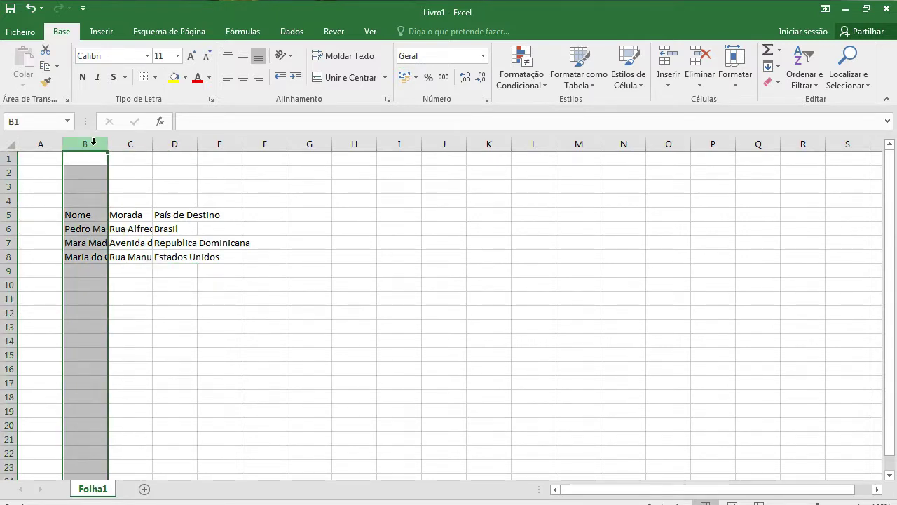
right_click(95, 146)
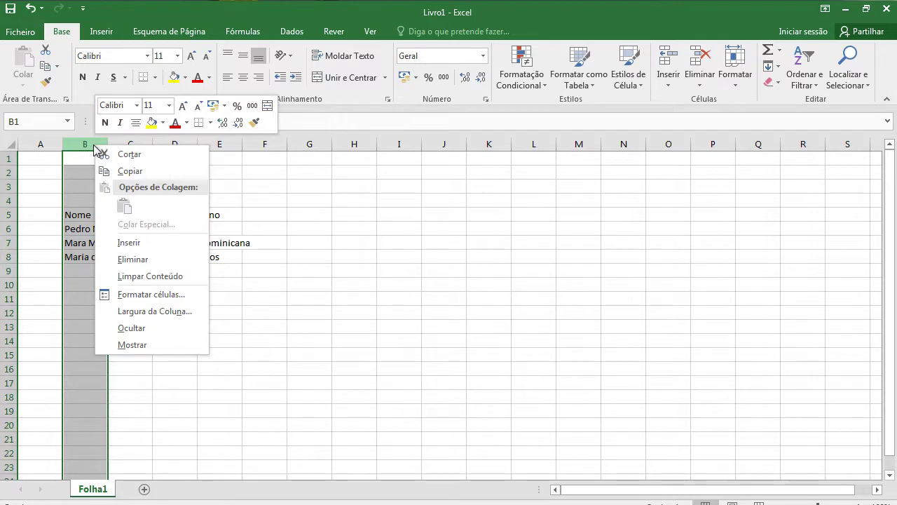
click(167, 311)
text(2)
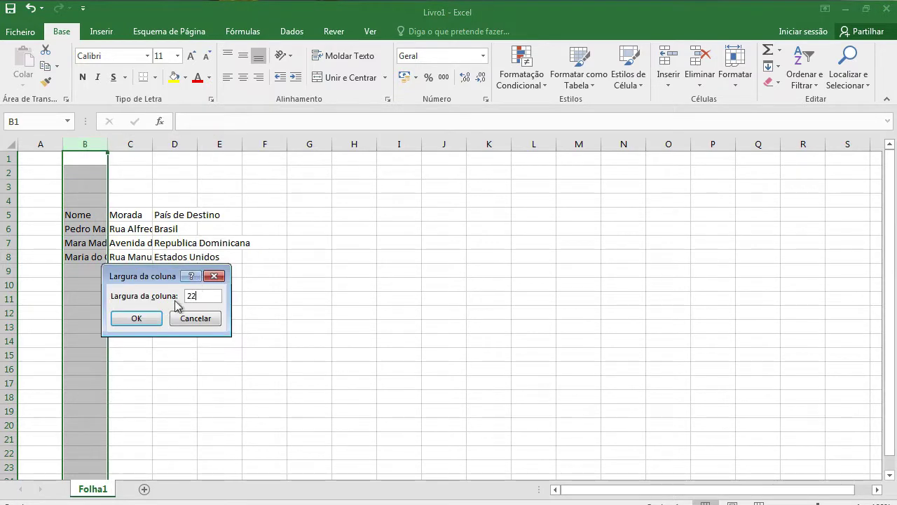
text(2)
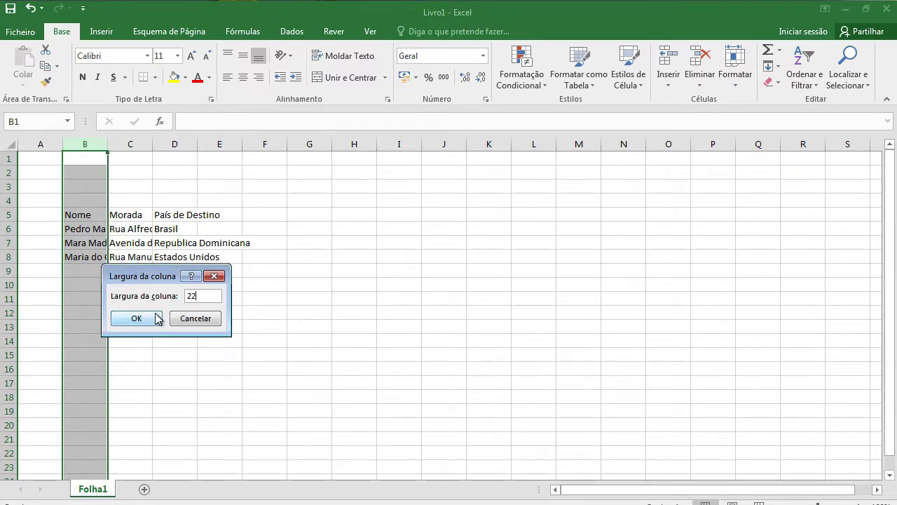
click(156, 315)
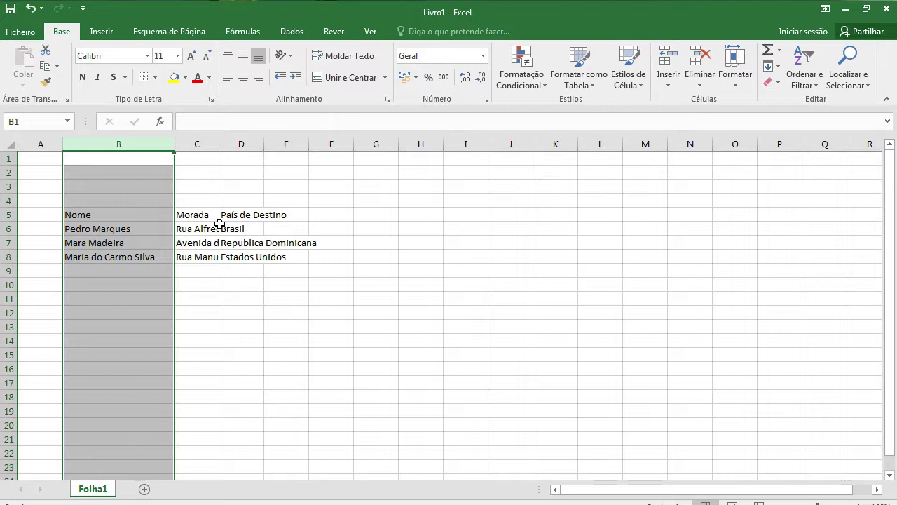
- AutoFit columns C and D to their longest address and country entries
click(199, 141)
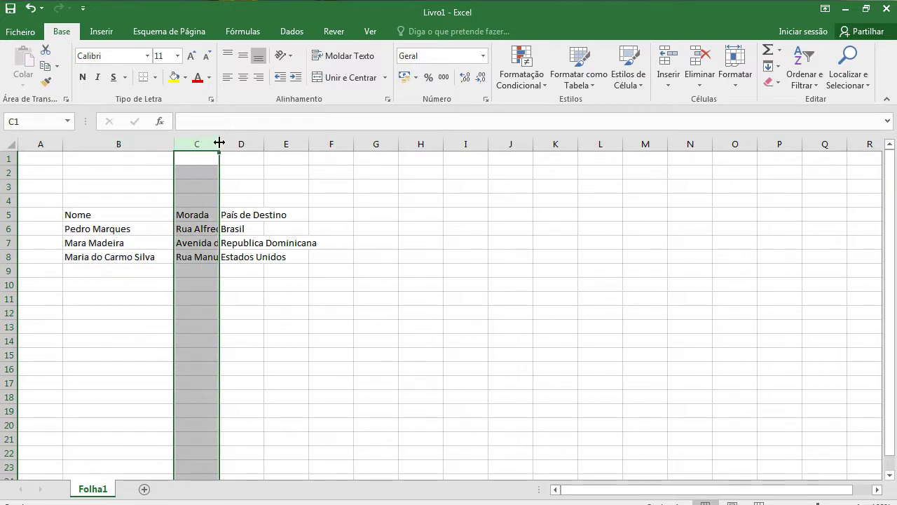
double_click(219, 143)
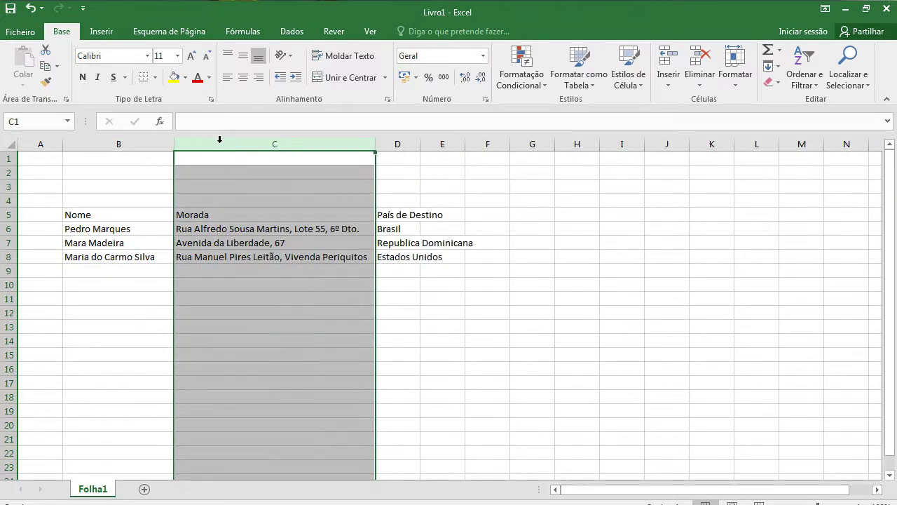
click(389, 143)
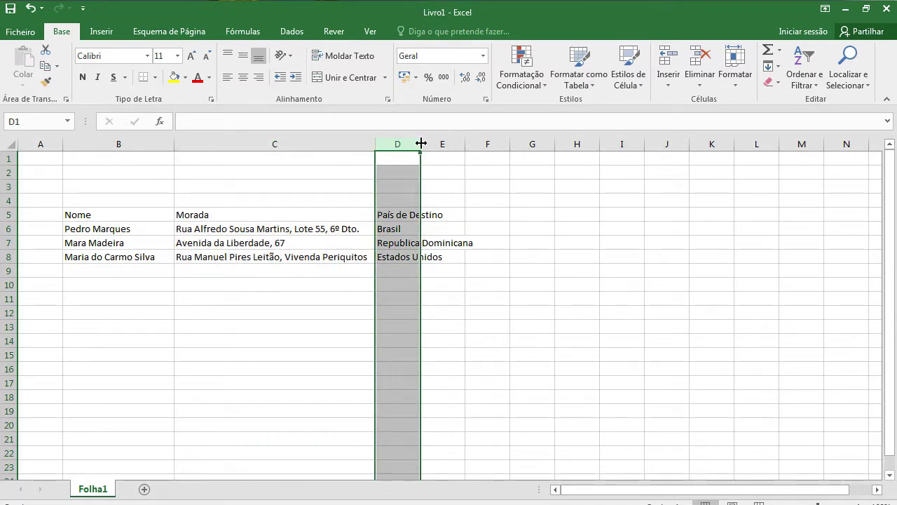
double_click(420, 143)
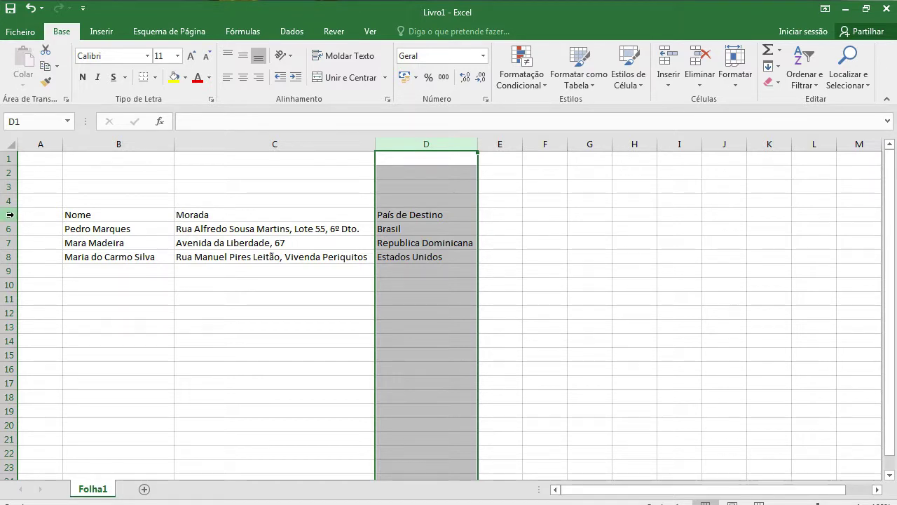
- Give rows 5 to 10 a row height of 30 through Altura da Linha
drag(9, 215, 7, 285)
right_click(7, 286)
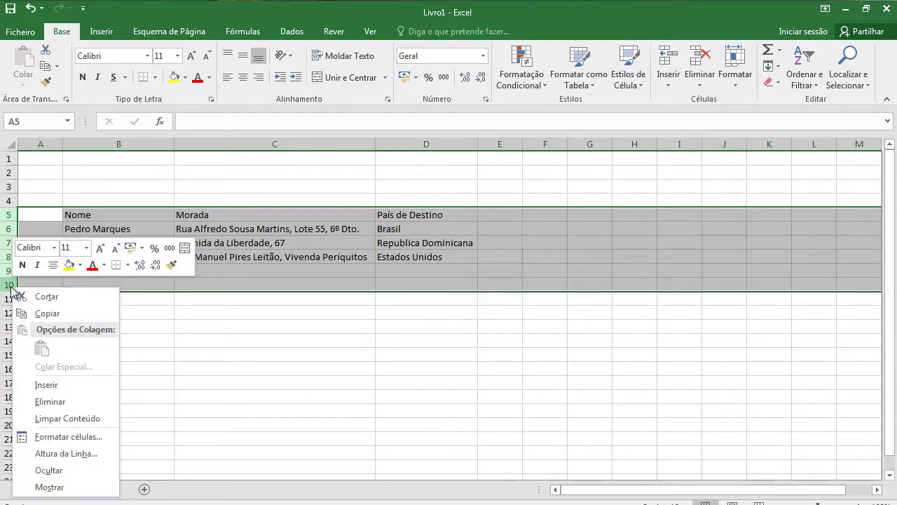
click(83, 454)
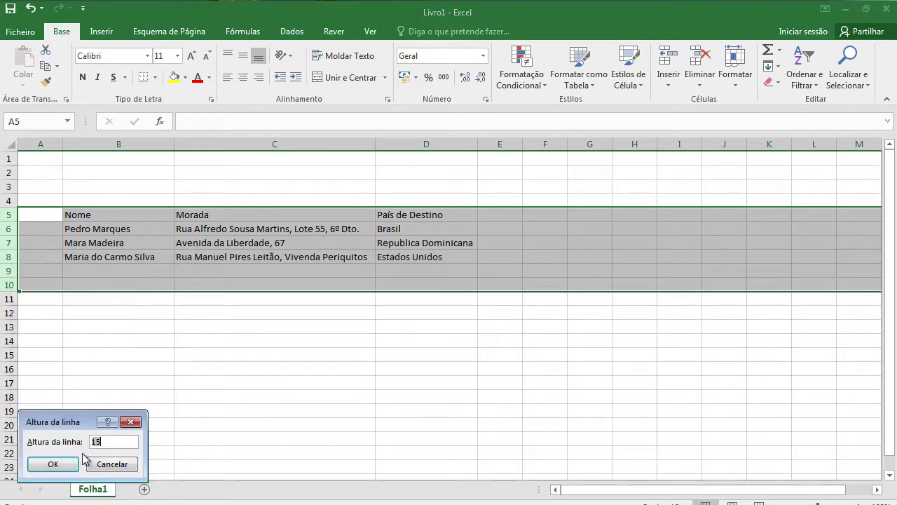
text(30)
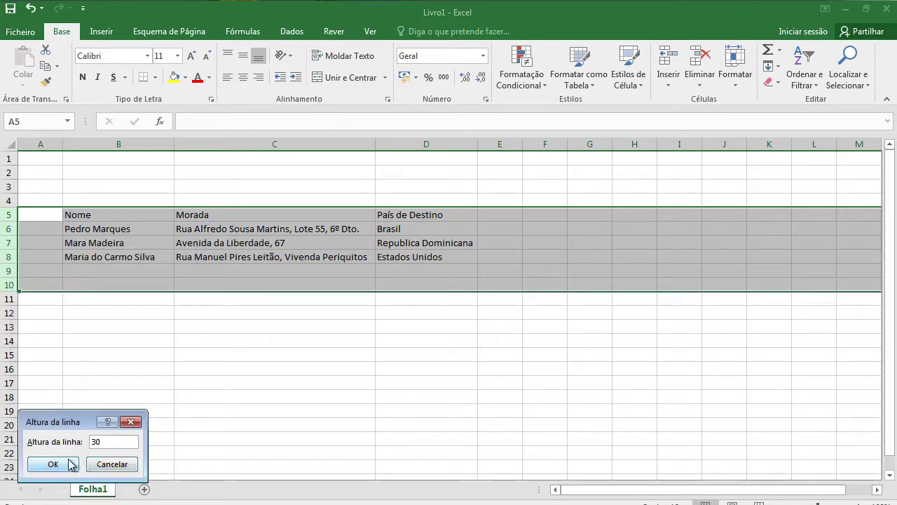
click(52, 464)
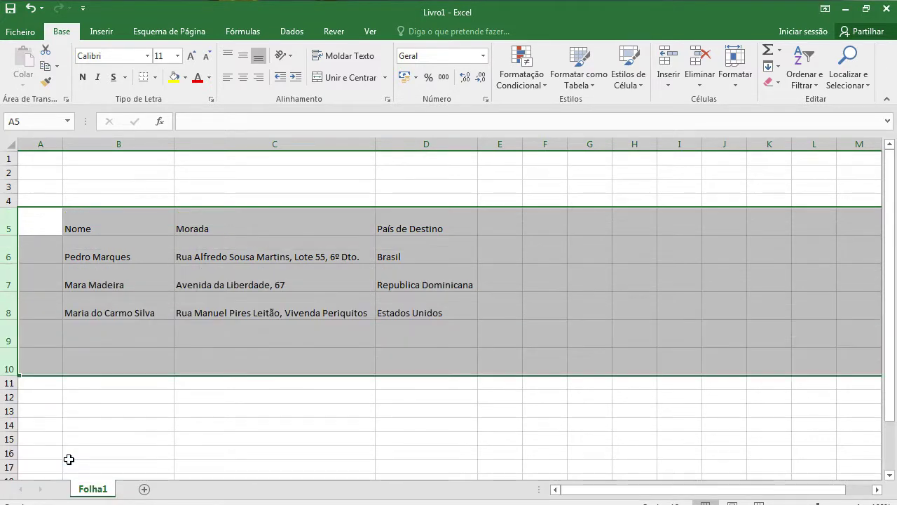
click(91, 361)
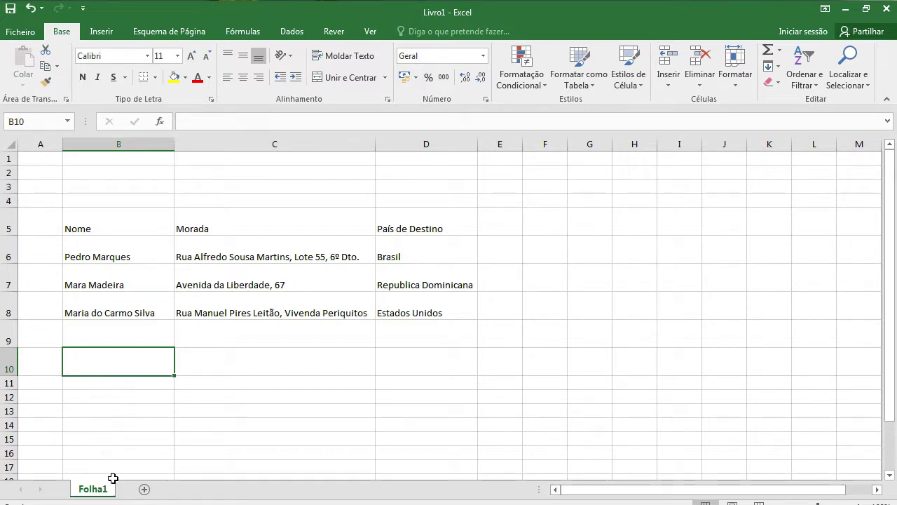
- Rename the Folha1 sheet tab to 'Ficha 1'
double_click(98, 489)
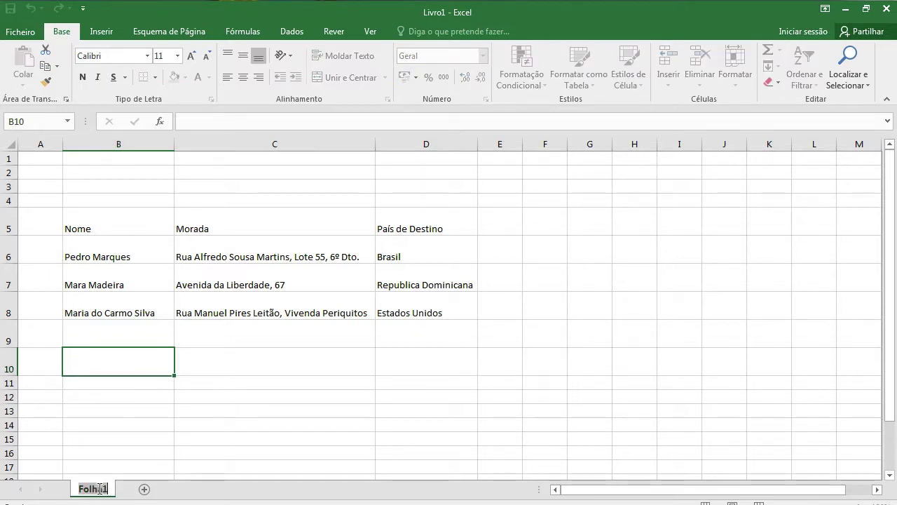
text(Ficha)
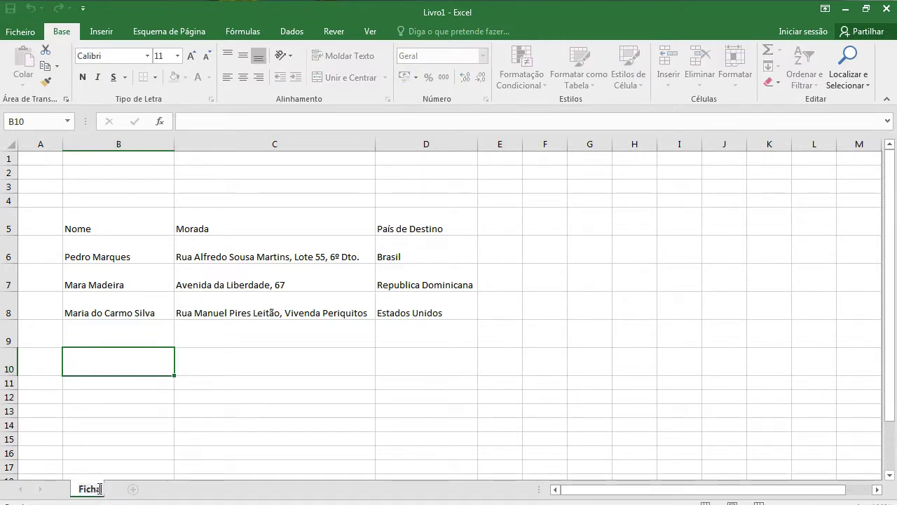
text( 1)
key(Return)
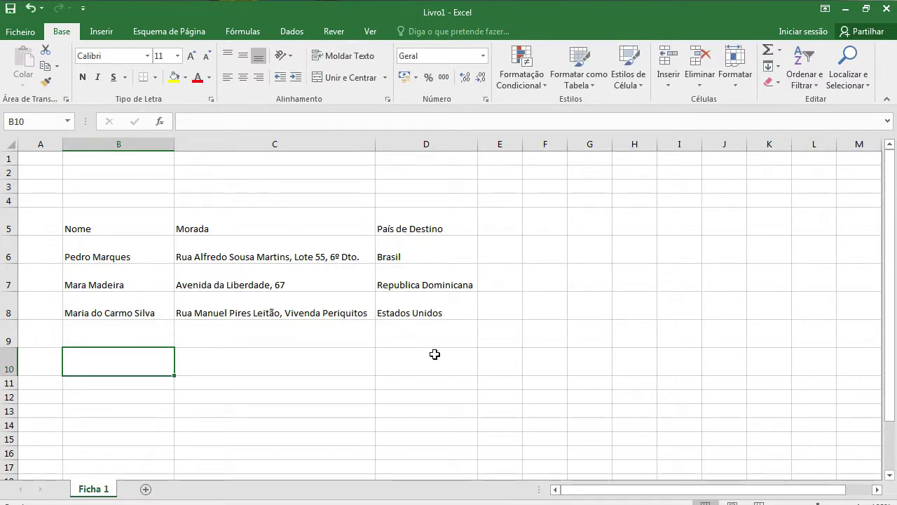
- Go to Ficheiro > Guardar como to pick where to save the workbook
click(23, 33)
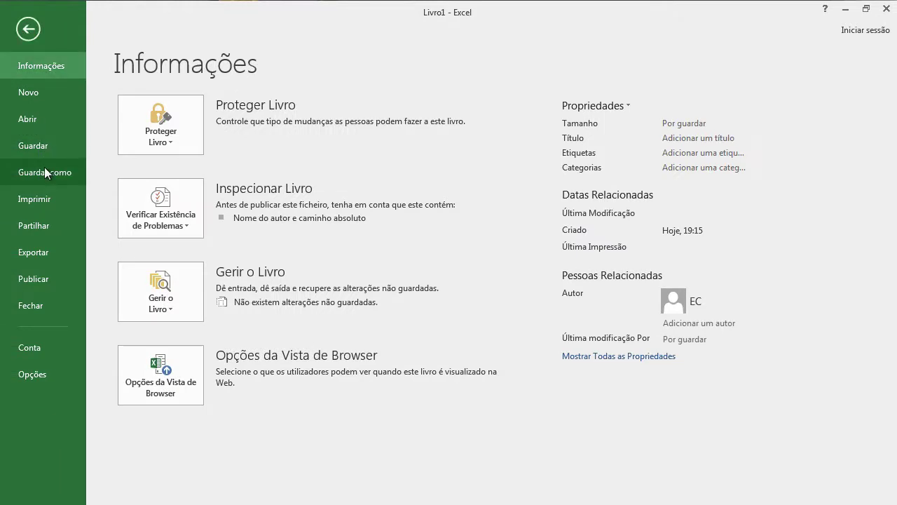
click(44, 168)
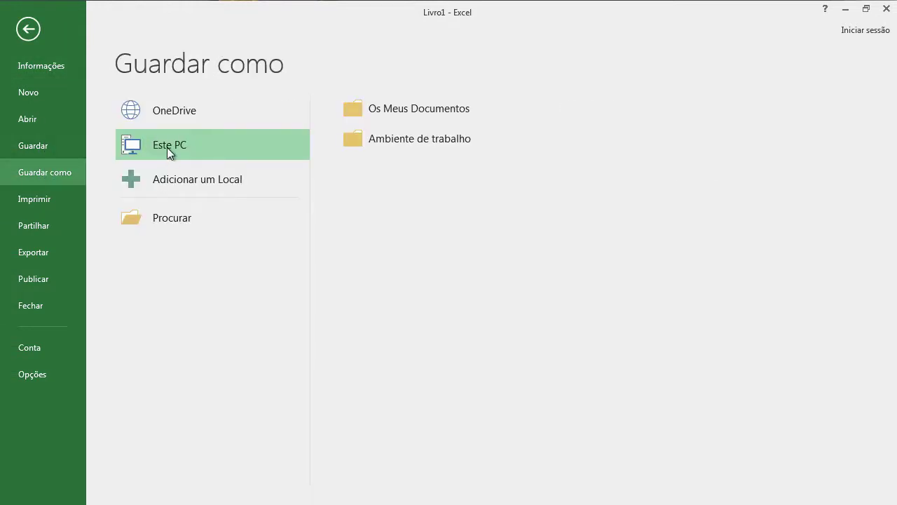